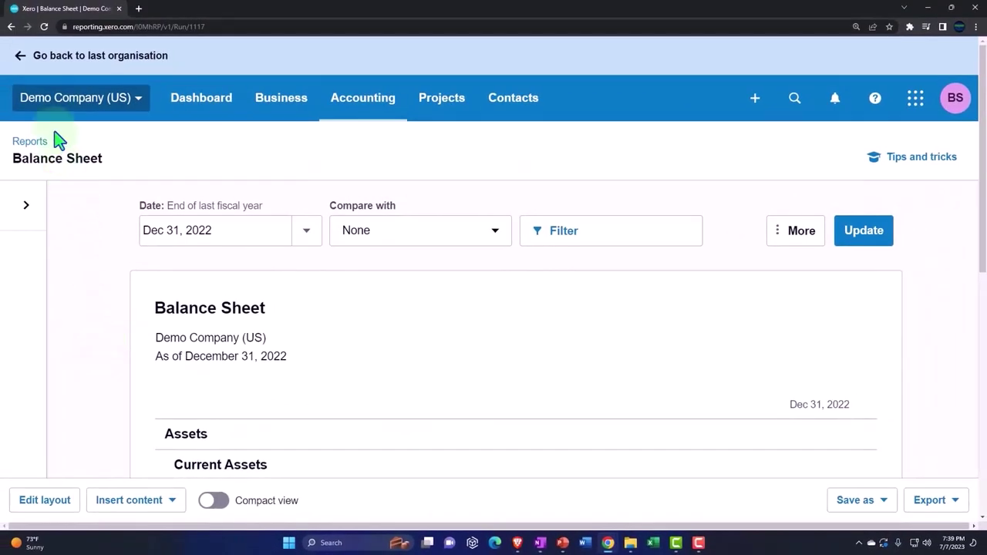
Leave the Demo Company balance sheet for Get Great Guitars and show its organisation menu
left_click(22, 62)
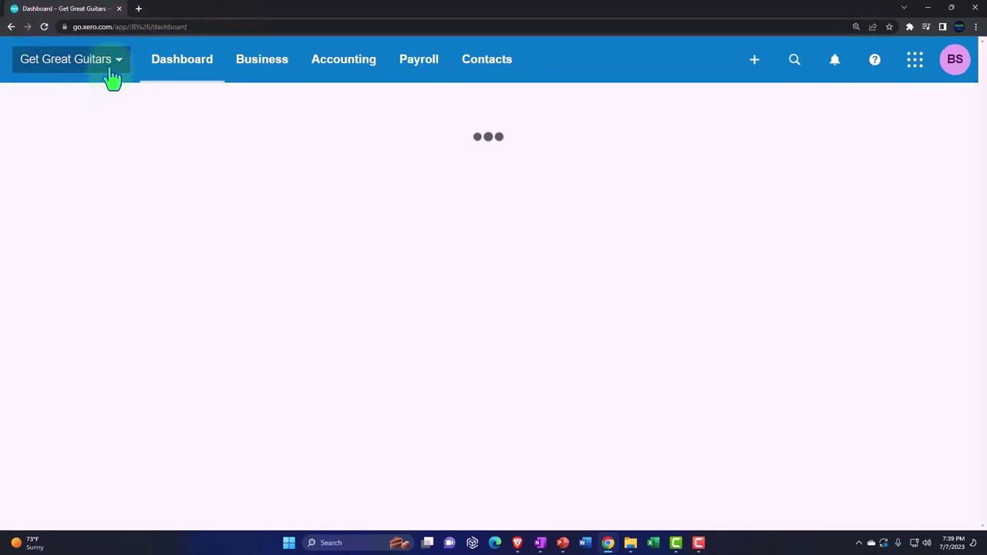
left_click(111, 70)
scroll(103, 344, "down", 2)
scroll(90, 451, "down", 3)
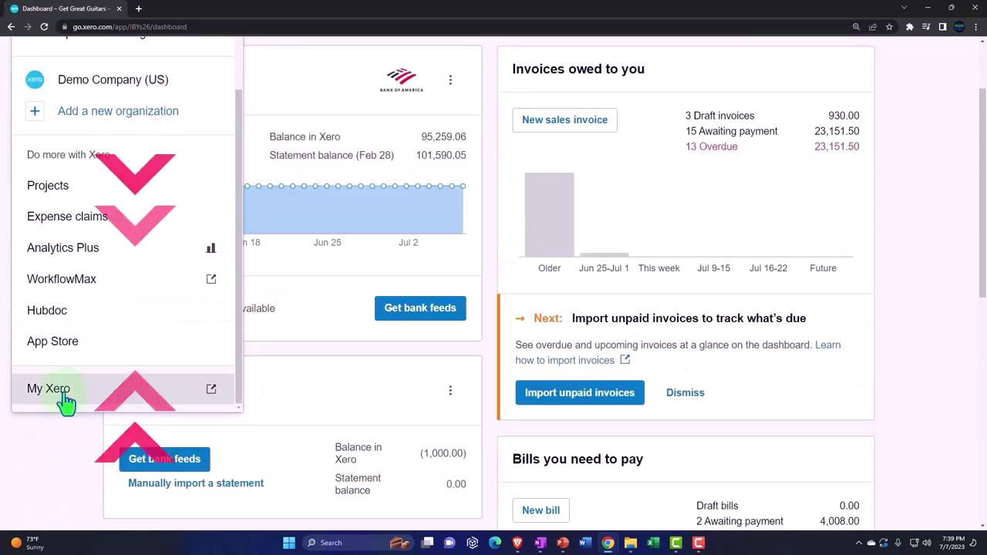
Open My Xero in a new tab, close the Get Great Guitars tab, and choose Change Country
left_click(66, 398)
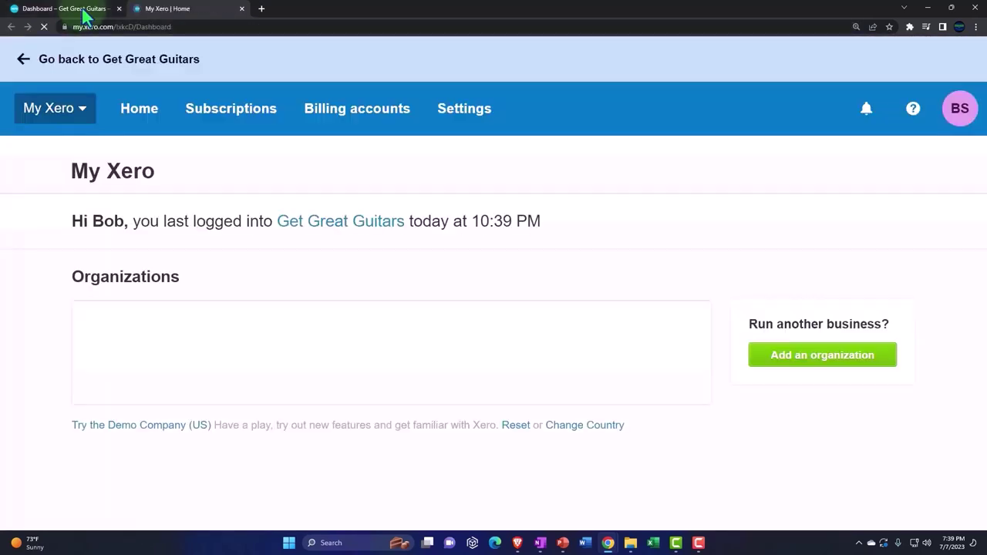
left_click(82, 9)
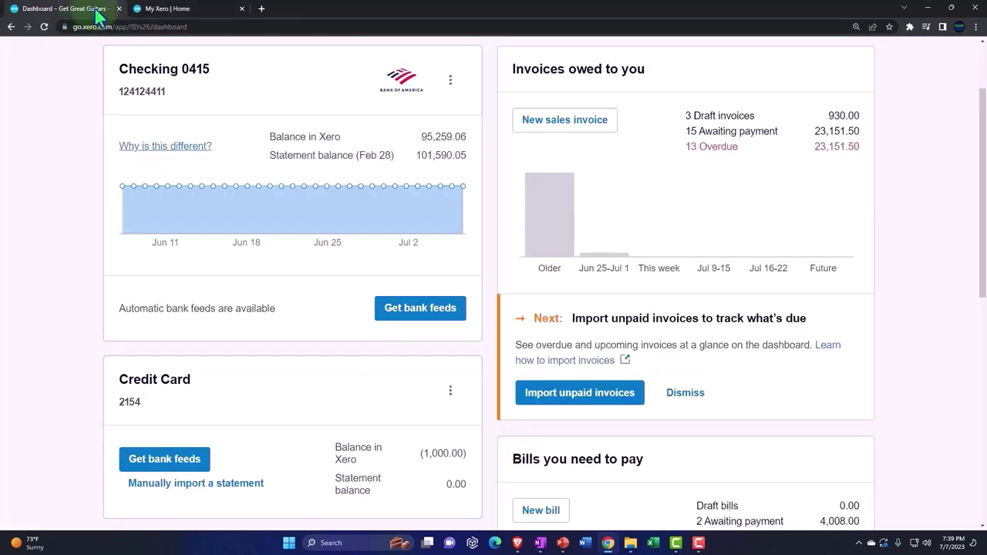
left_click(120, 9)
scroll(126, 282, "down", 1)
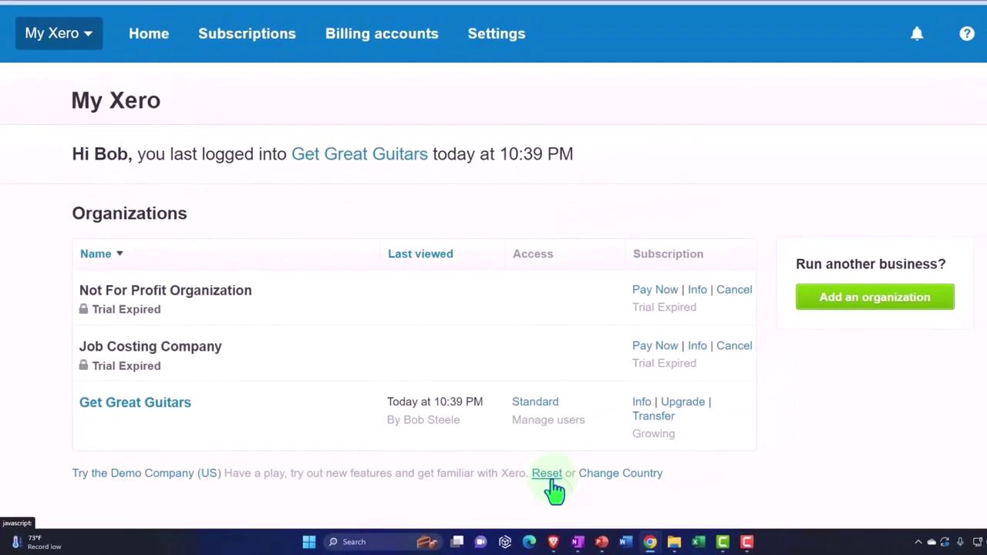
left_click(552, 481)
Review the Demo Company country settings, keep United States and Premium, and close unsaved
left_click(608, 475)
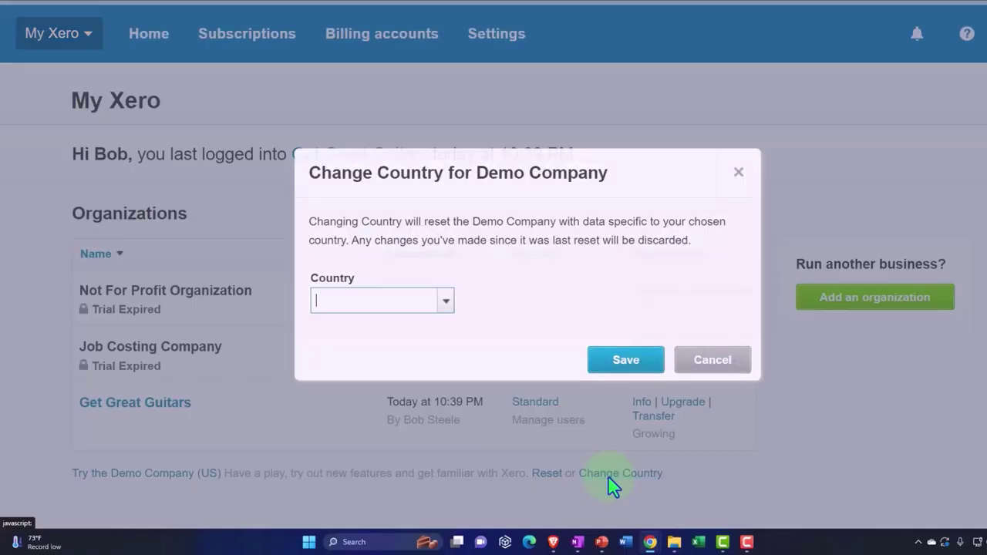
type("United States")
right_click(440, 271)
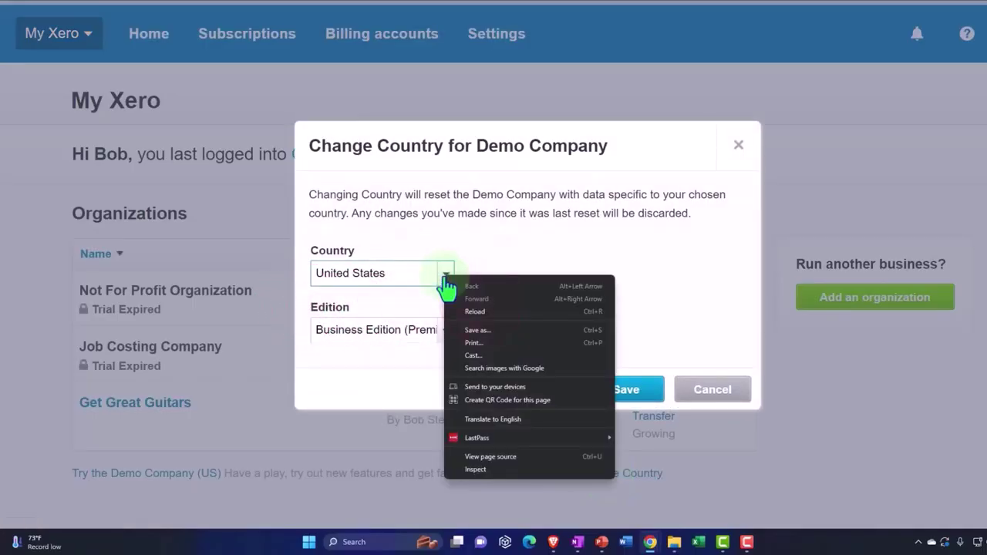
left_click(416, 256)
left_click(446, 274)
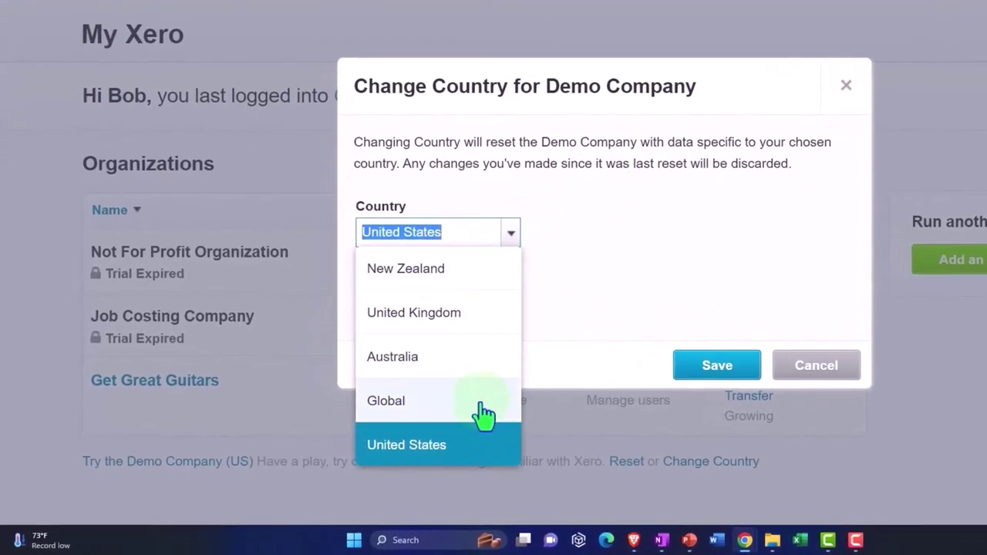
left_click(602, 284)
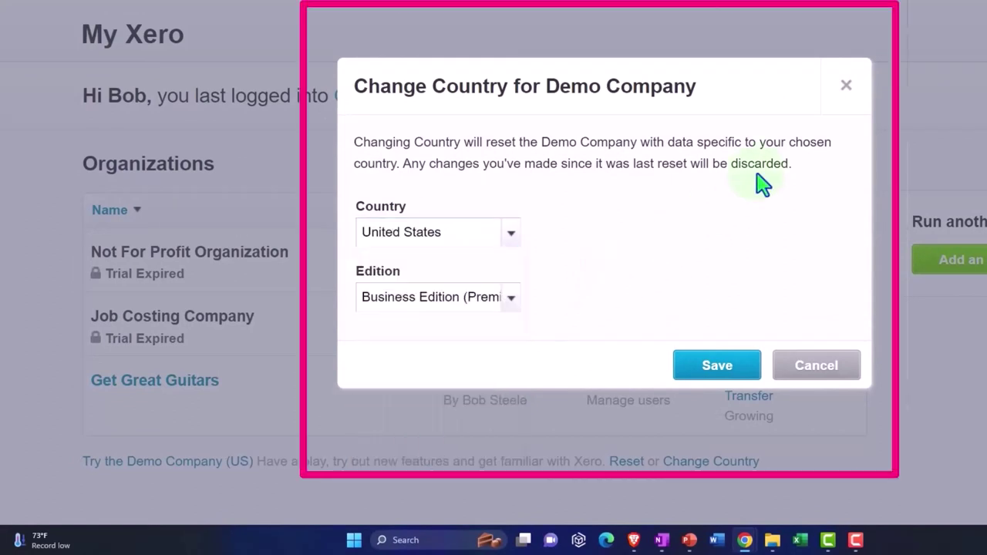
left_click(515, 301)
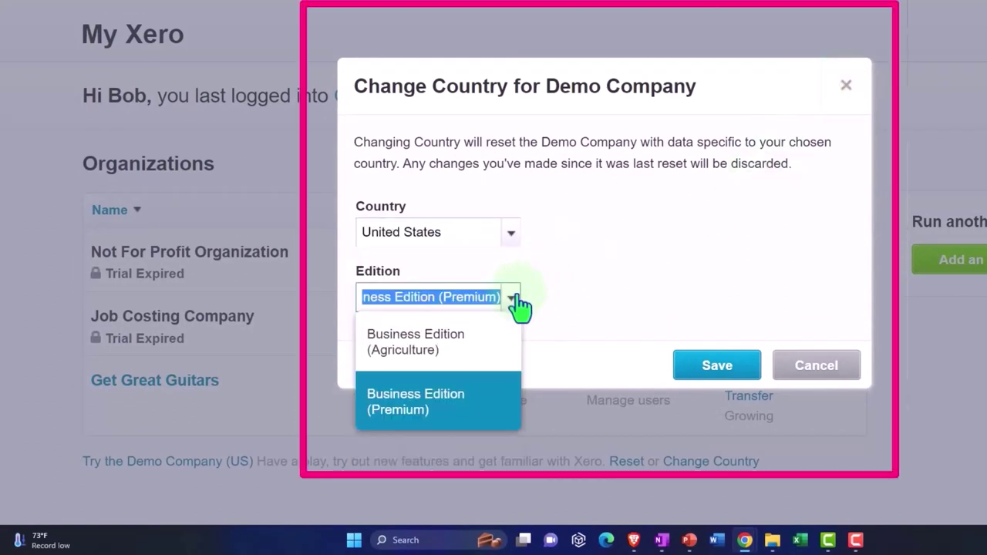
left_click(623, 293)
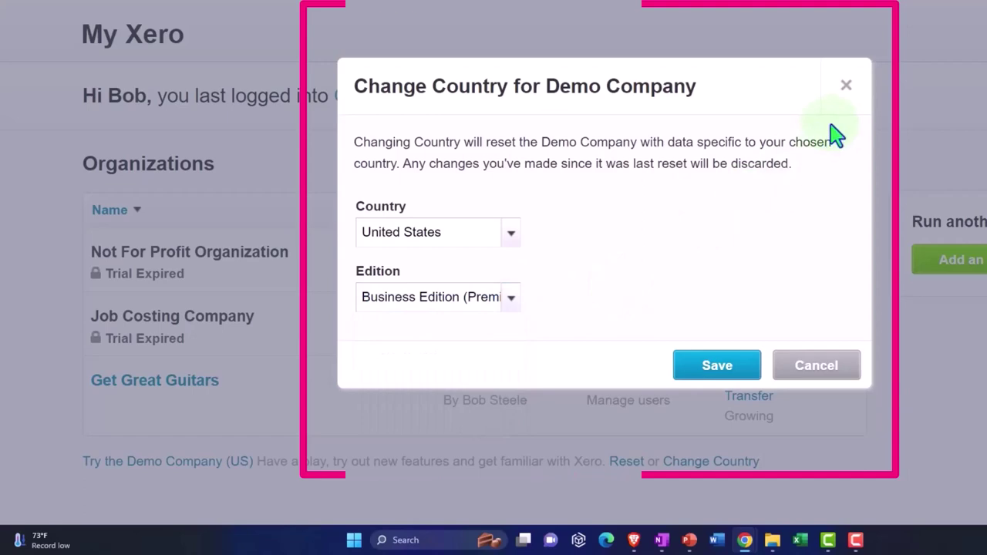
left_click(848, 88)
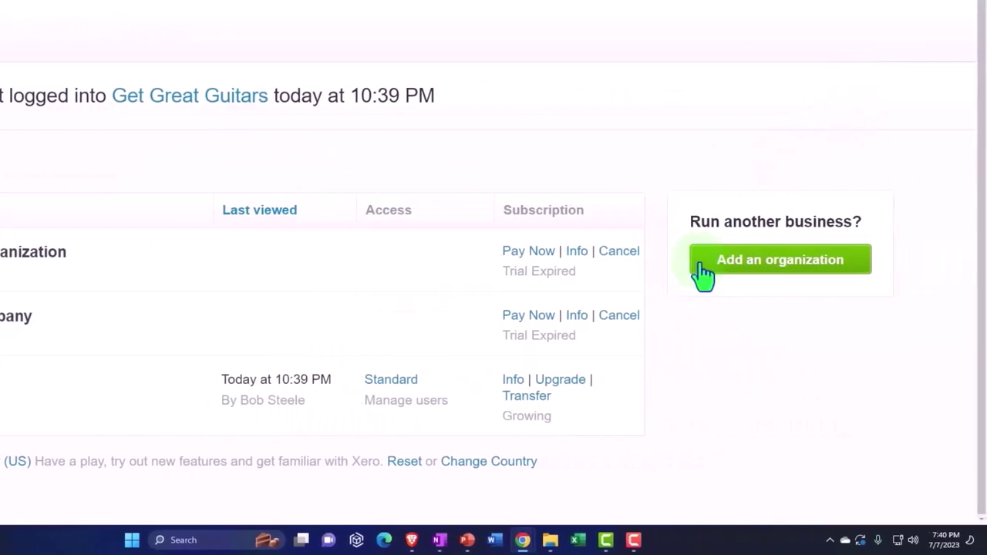
Add an organisation named 'Bank Feed File' with industry 'Other Store-Based Retailing n.e.c.'
left_click(703, 273)
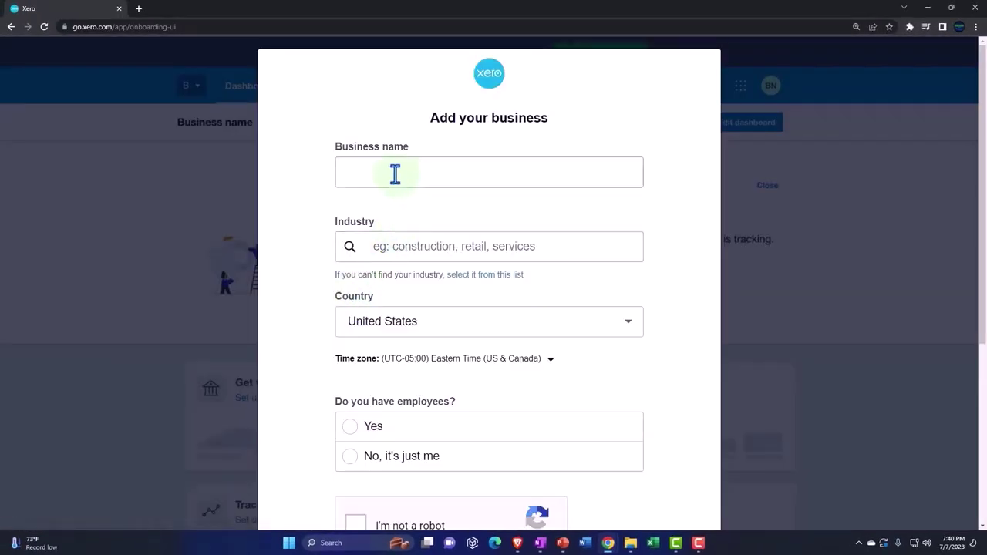
left_click(394, 172)
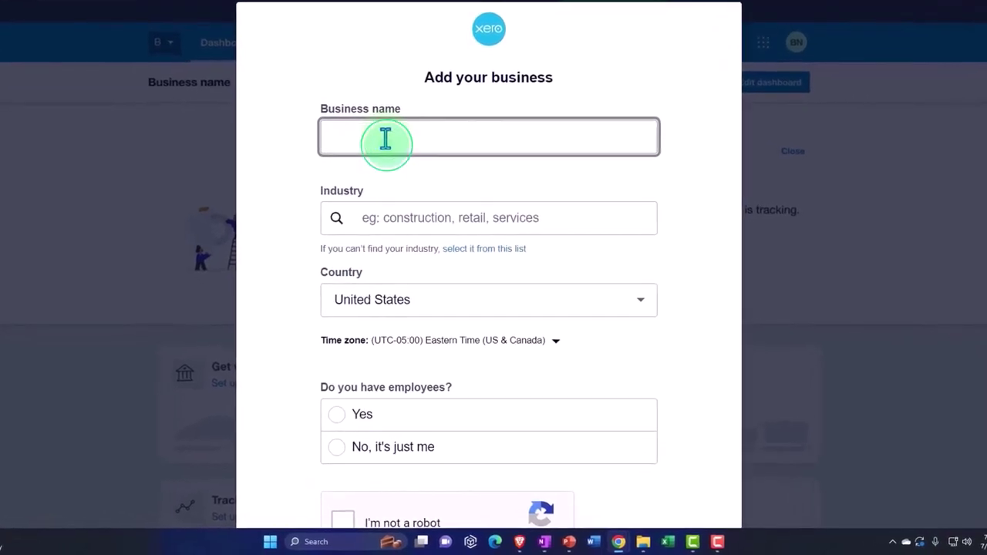
type("Bank Feed File")
key("Tab")
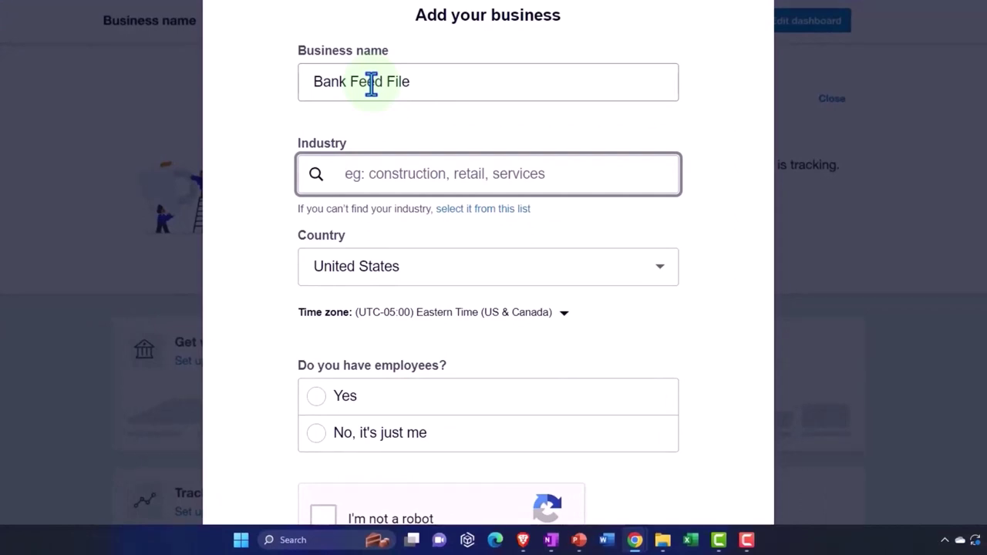
type("Other Store-Based Retailing n.e.c.")
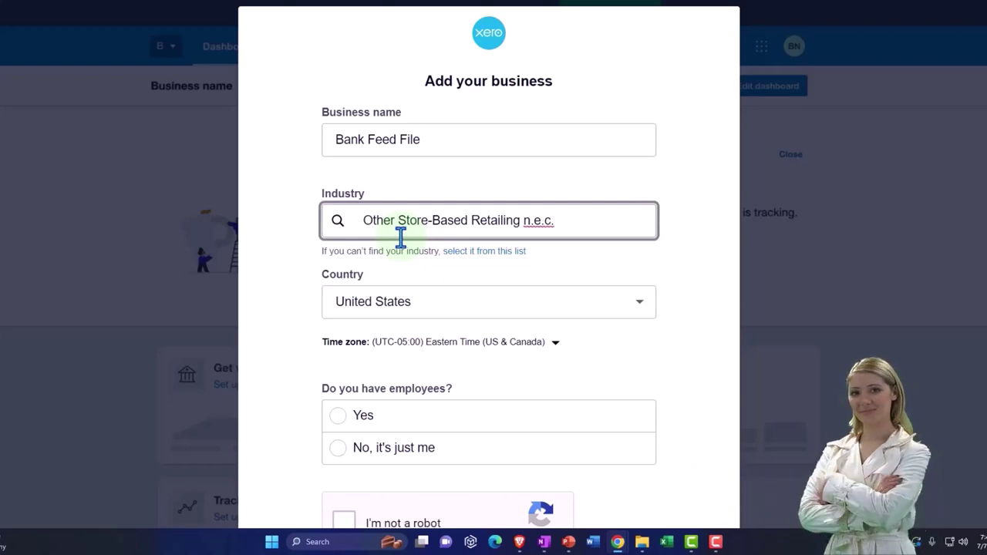
Keep United States as country, select no employees, pass the reCAPTCHA, and start the trial
scroll(401, 237, "down", 3)
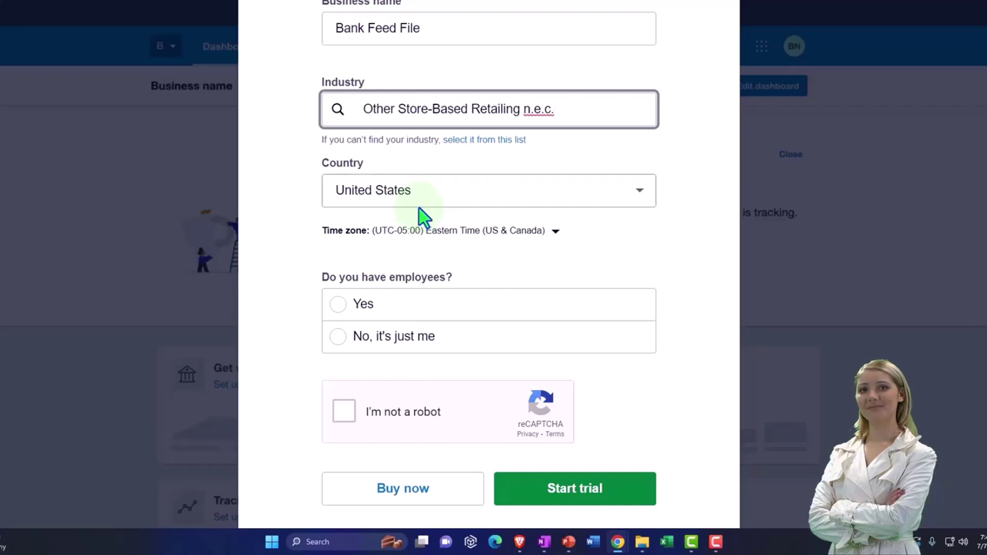
left_click(639, 192)
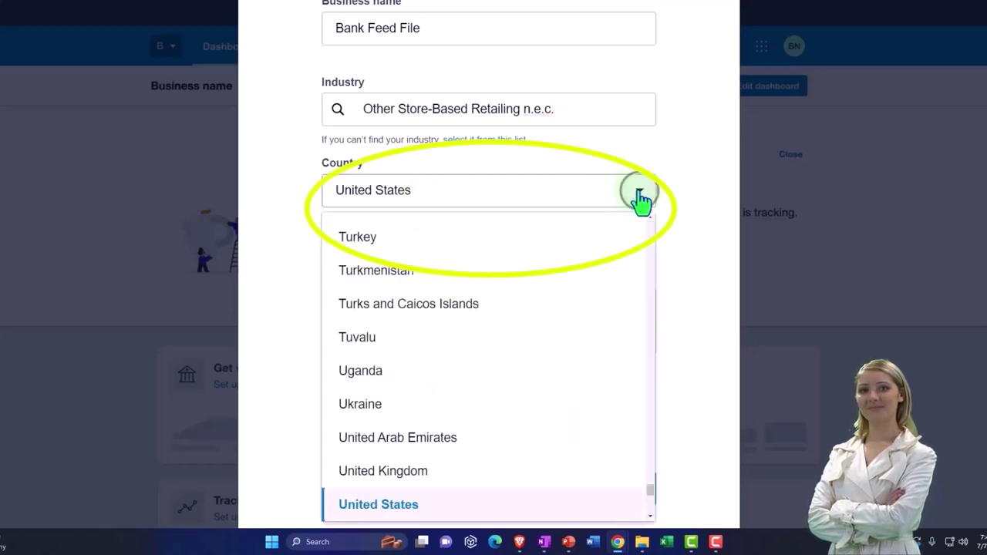
left_click(639, 194)
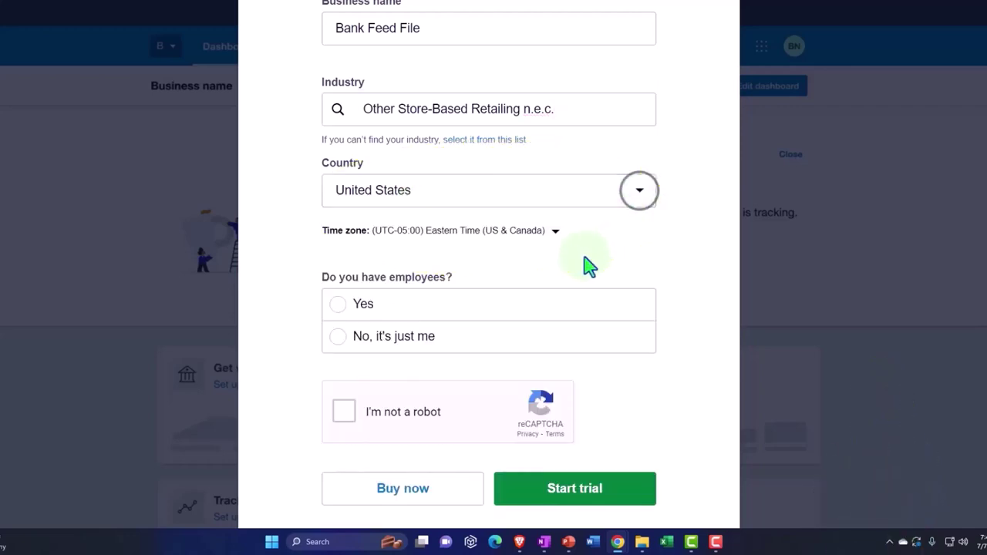
scroll(588, 266, "down", 1)
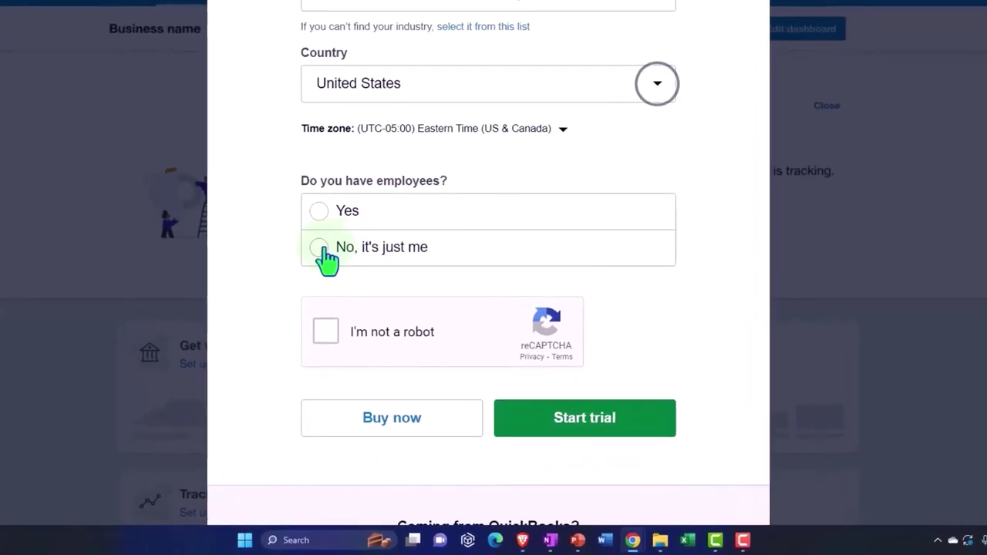
left_click(331, 270)
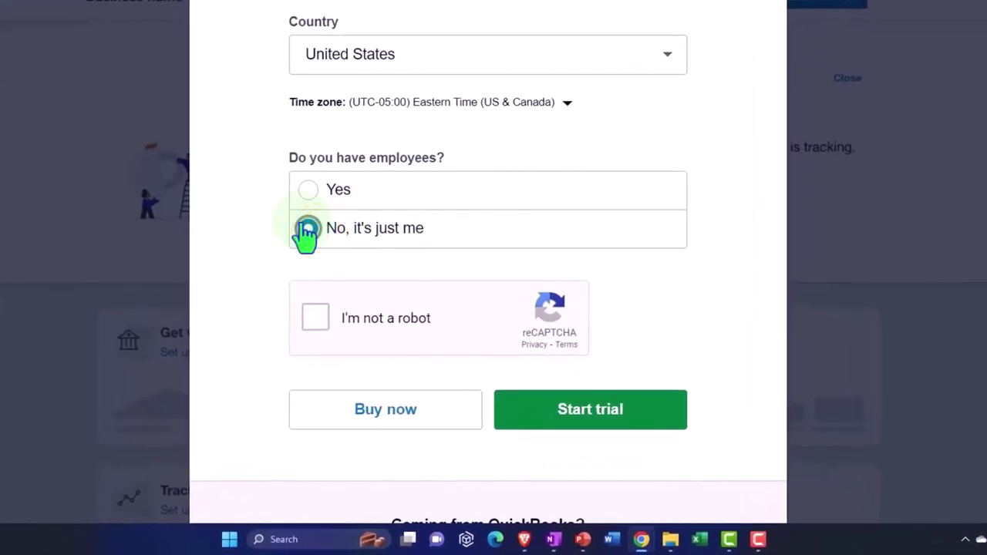
scroll(261, 279, "down", 1)
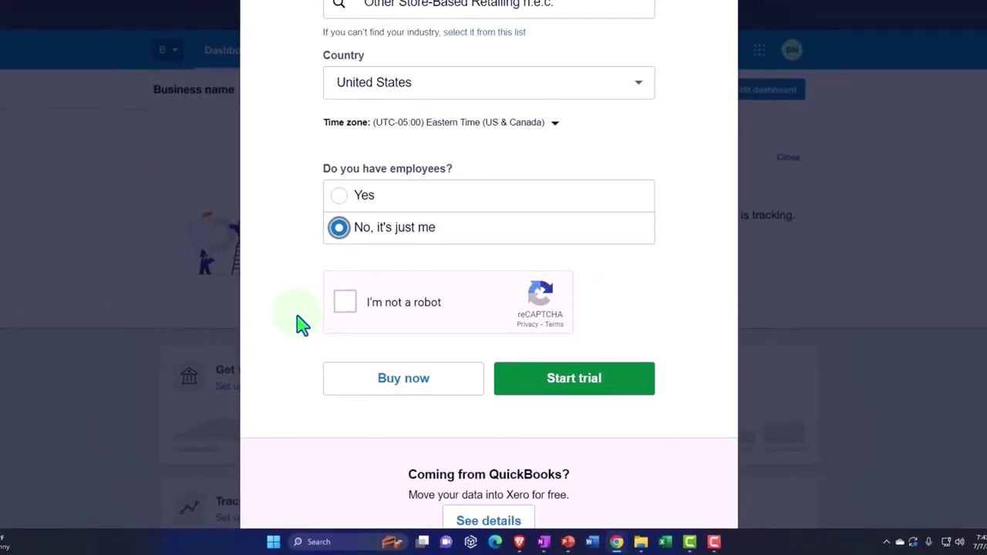
left_click(339, 308)
scroll(332, 331, "down", 1)
left_click(572, 338)
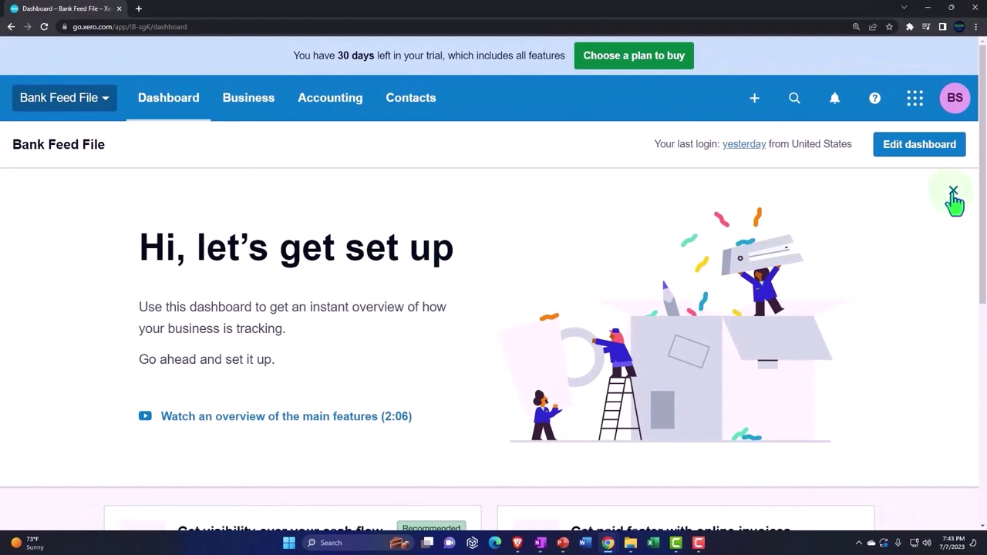
Dismiss the getting-started overview, enlarge the page, and open Accounting > Chart of accounts
left_click(953, 193)
key("ctrl+plus")
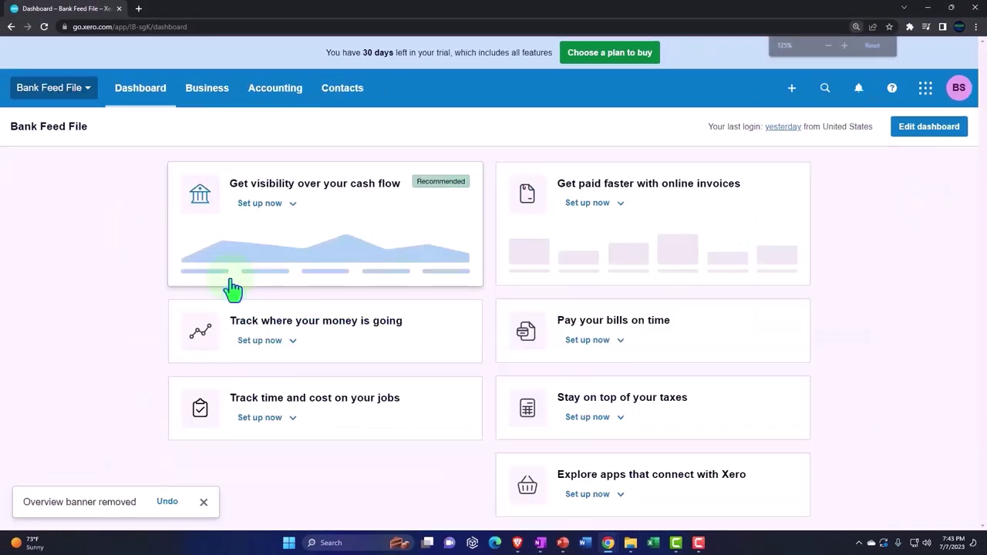
left_click(276, 91)
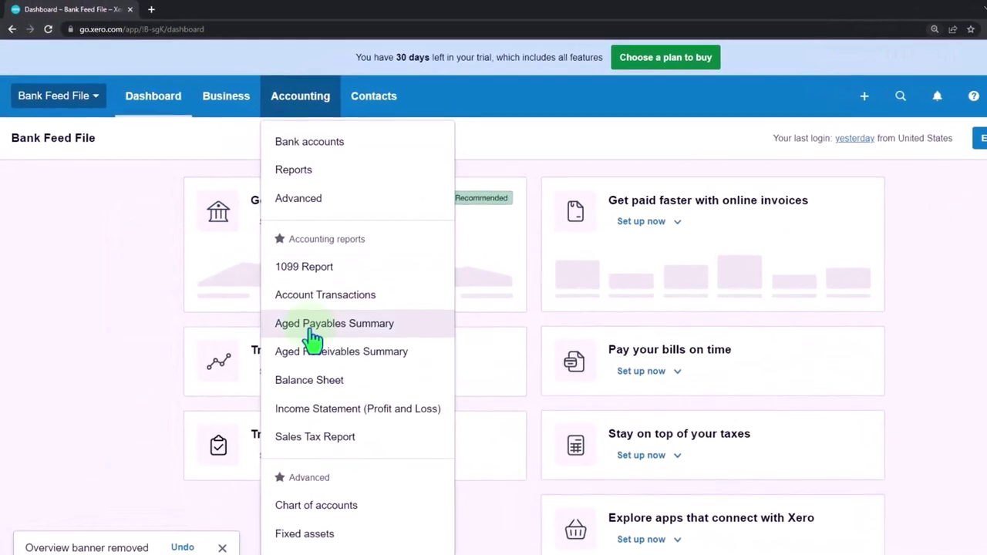
left_click(286, 306)
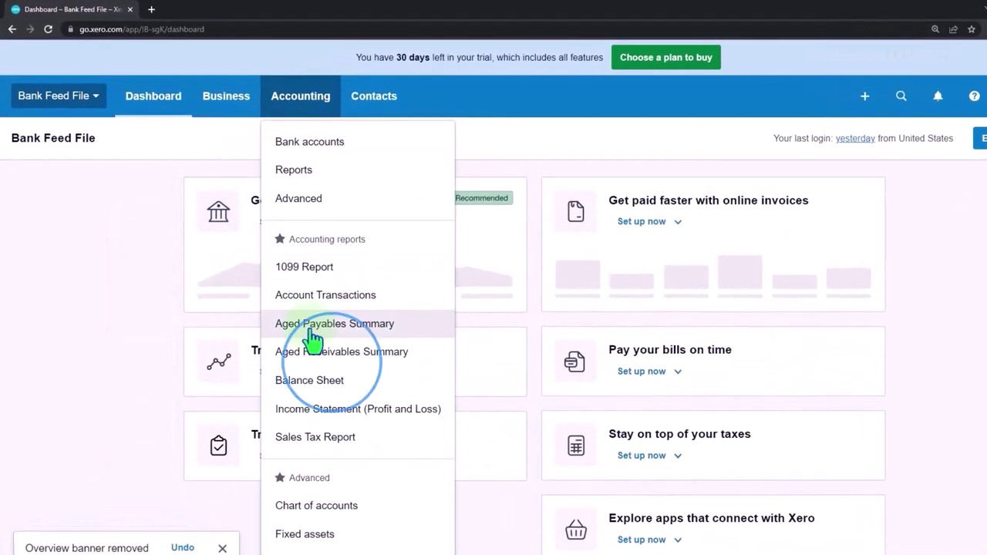
left_click(340, 512)
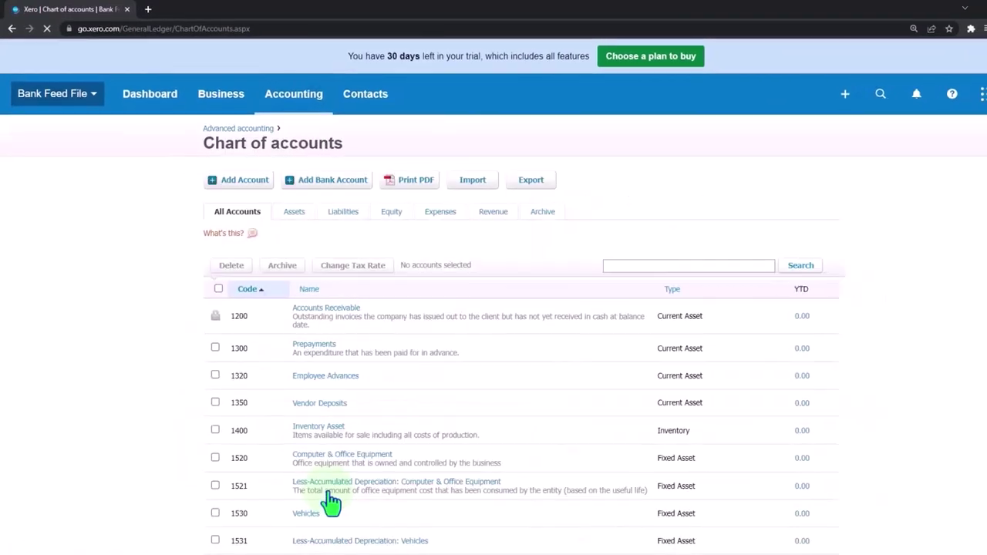
Scroll through the chart of accounts to confirm the default retail accounts with zero balances
scroll(176, 367, "down", 2)
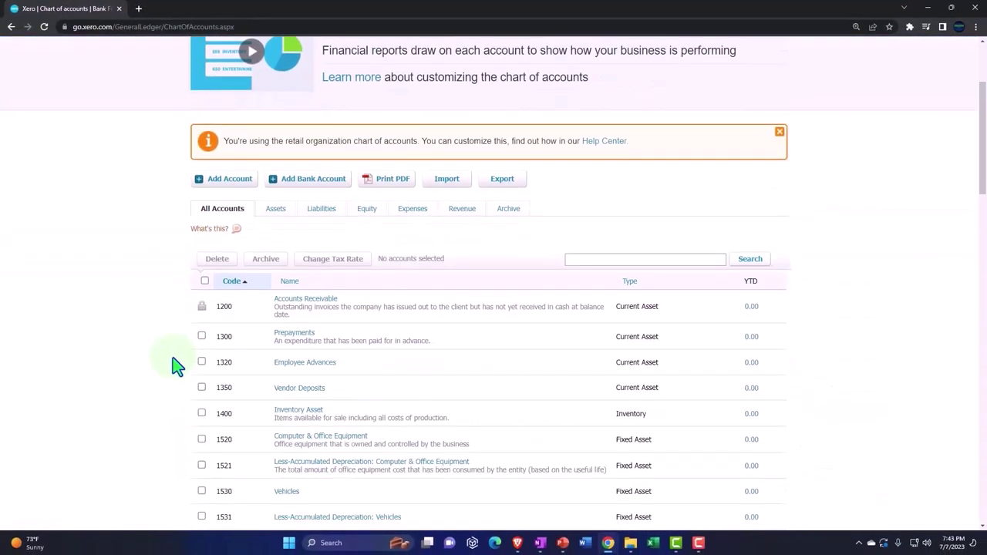
scroll(176, 366, "down", 2)
scroll(176, 367, "down", 3)
scroll(176, 367, "down", 3)
scroll(176, 367, "down", 3)
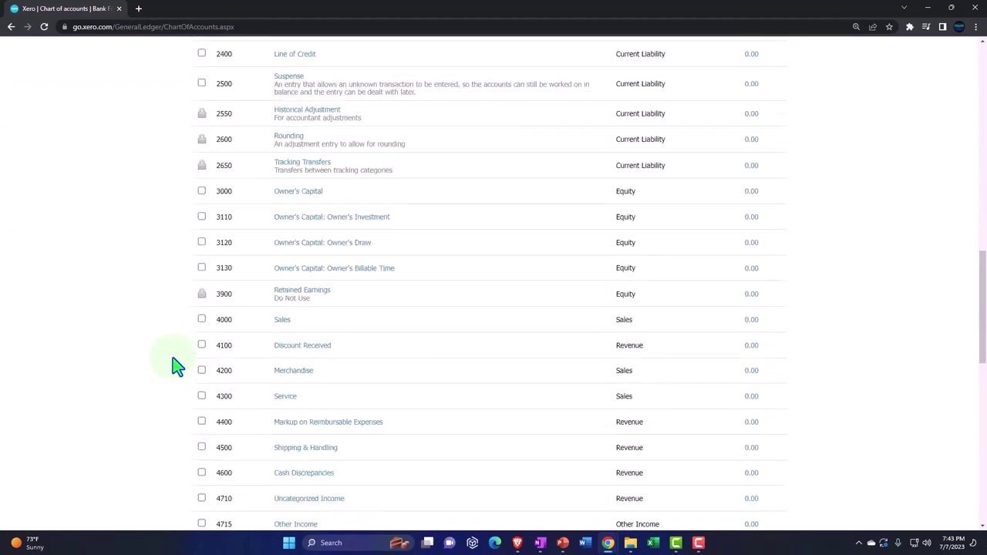
scroll(176, 367, "down", 2)
scroll(176, 367, "down", 2)
scroll(176, 367, "down", 2)
scroll(175, 367, "down", 1)
scroll(176, 367, "down", 2)
scroll(154, 369, "up", 1)
scroll(150, 371, "up", 1)
scroll(151, 372, "up", 3)
scroll(150, 371, "up", 3)
scroll(150, 372, "up", 4)
scroll(151, 372, "up", 2)
scroll(150, 371, "up", 3)
scroll(150, 371, "up", 3)
scroll(151, 372, "up", 4)
scroll(150, 371, "up", 3)
scroll(150, 372, "up", 2)
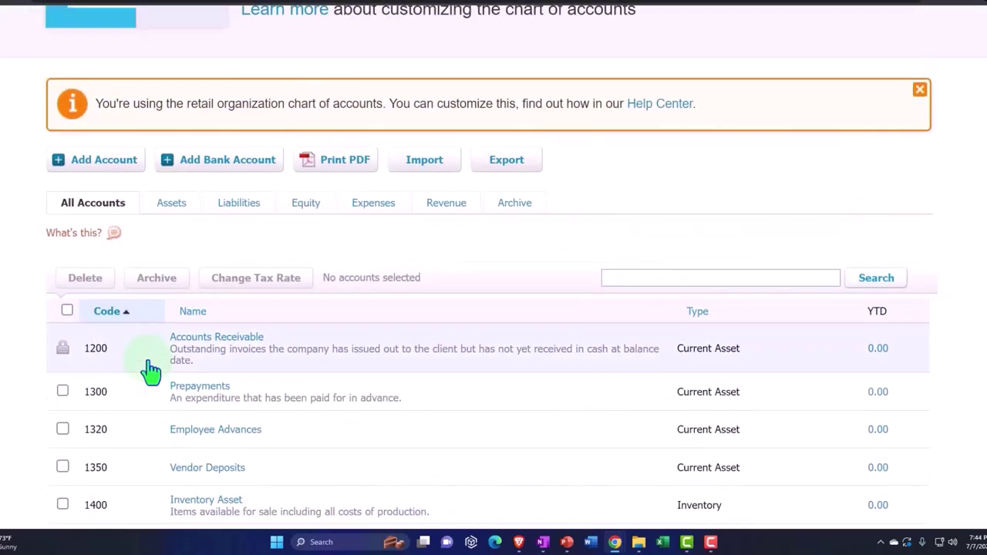
left_click(151, 372)
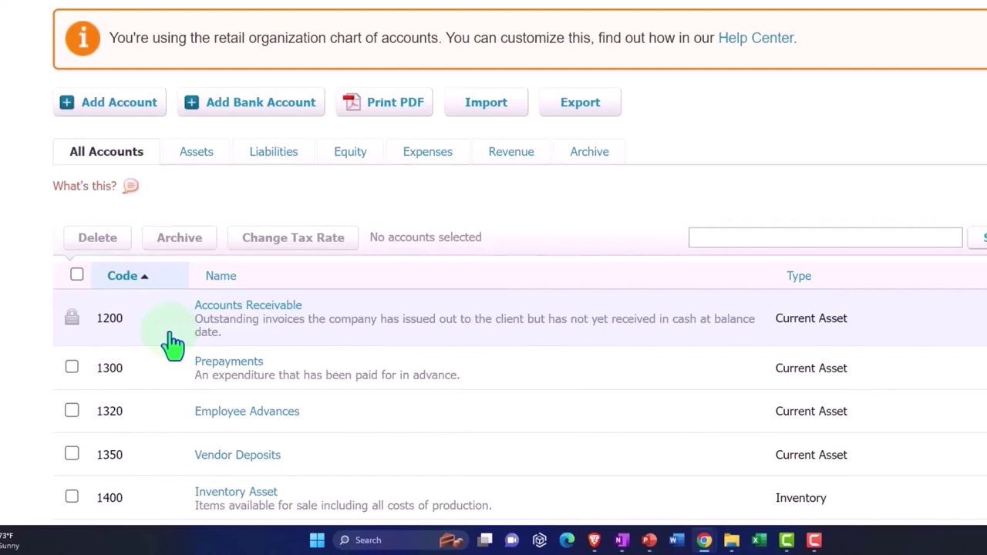
scroll(172, 346, "up", 5)
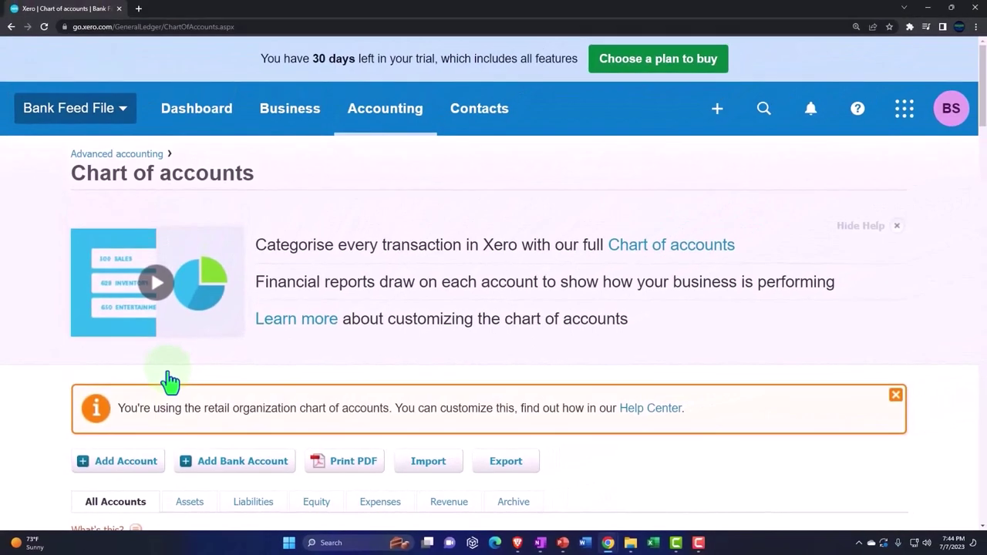
Go to My Xero from the organisation menu and select the Bank Feed File trial
left_click(121, 118)
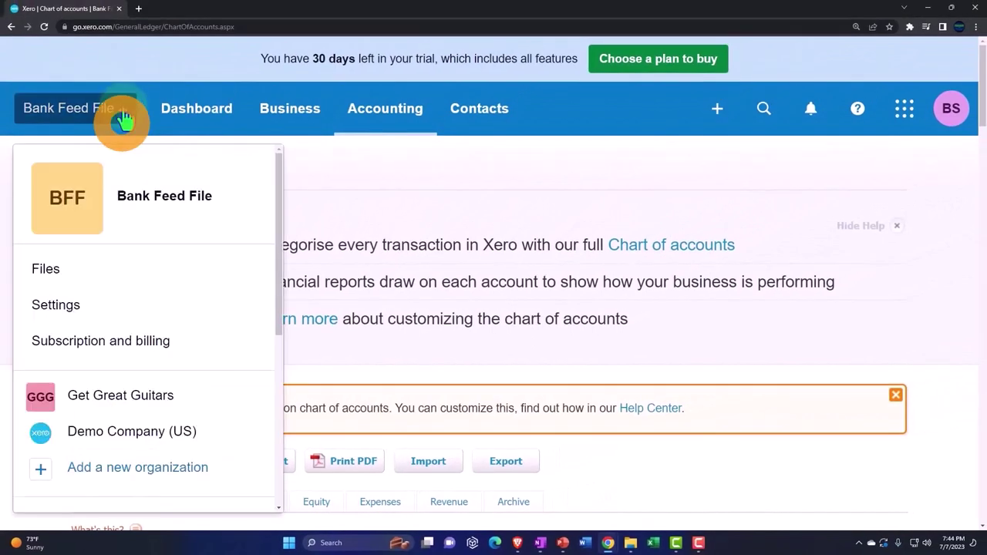
scroll(150, 263, "down", 2)
scroll(153, 277, "down", 2)
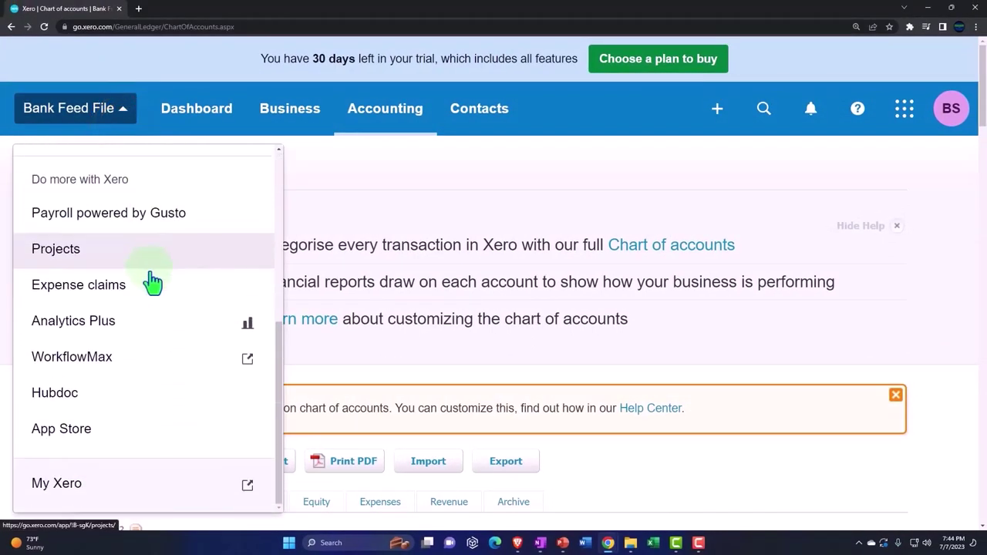
left_click(69, 485)
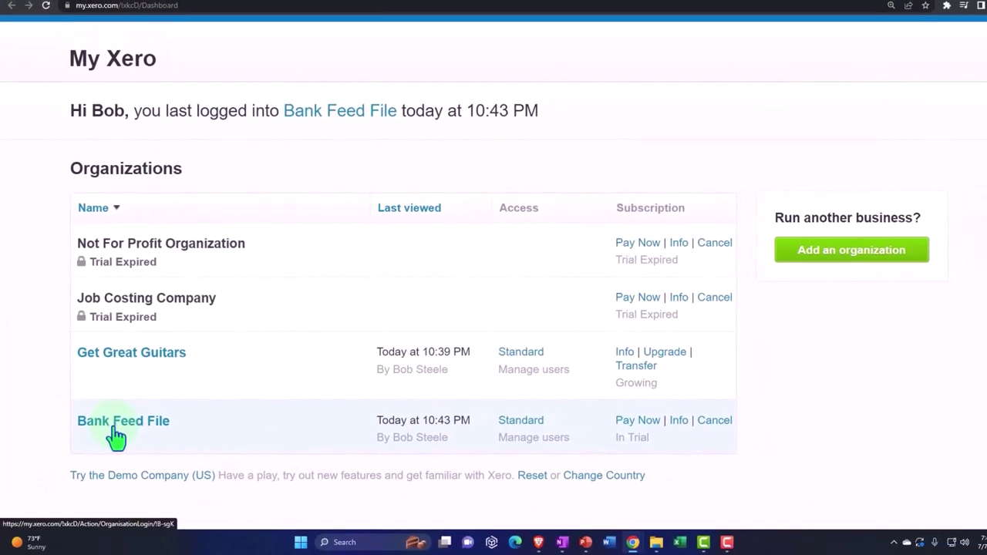
left_click(113, 430)
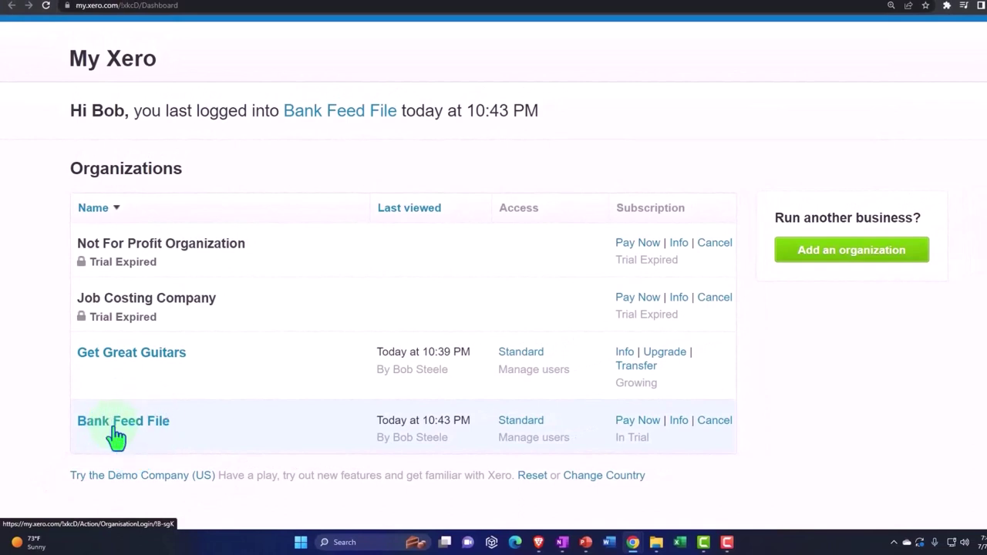